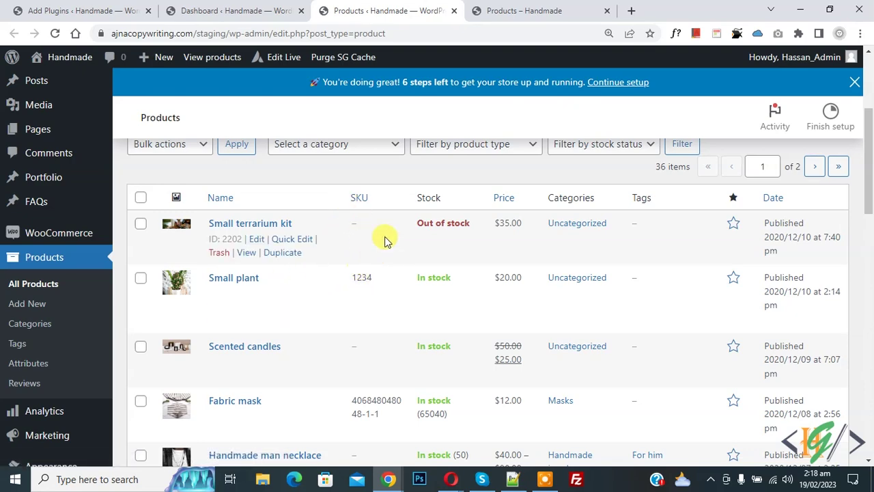
# - Search the storefront for the product SKU 1234, once from the site header and once from the shop page's sidebar
pyautogui.click(527, 6)
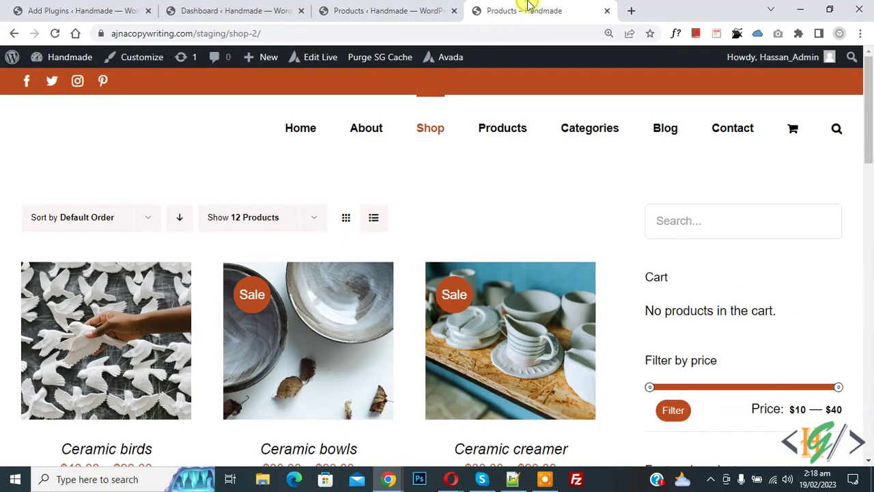
pyautogui.click(386, 57)
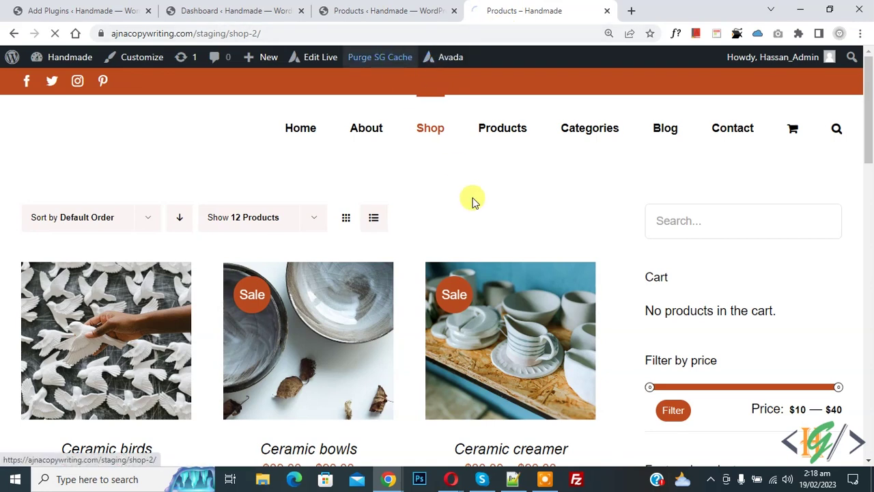
pyautogui.click(837, 129)
pyautogui.click(534, 133)
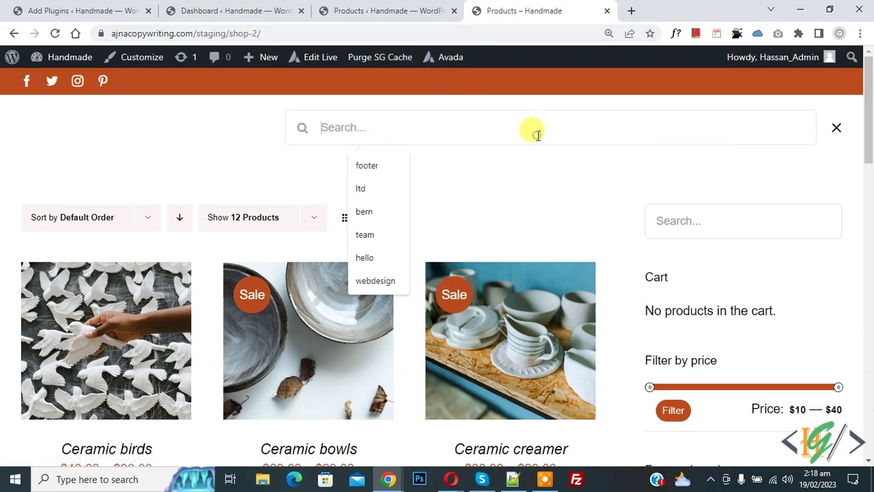
pyautogui.write('1234')
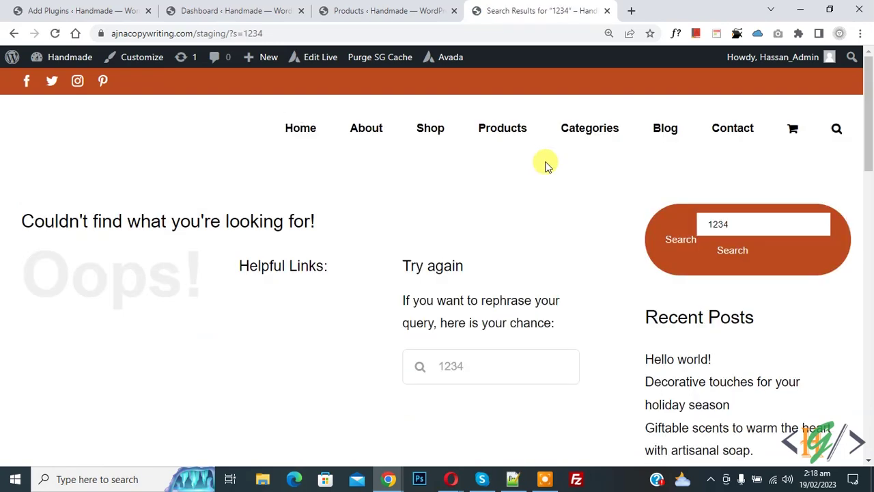
pyautogui.moveTo(15, 222); pyautogui.dragTo(250, 224)
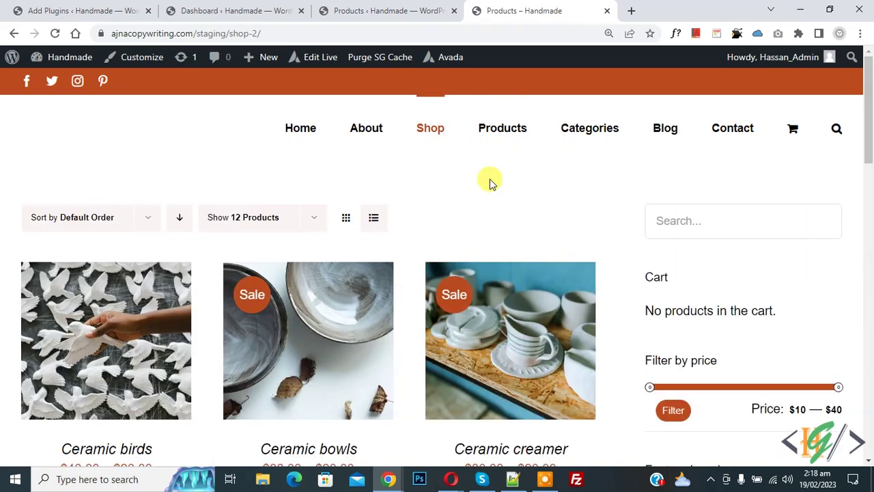
pyautogui.click(666, 219)
pyautogui.write('1234')
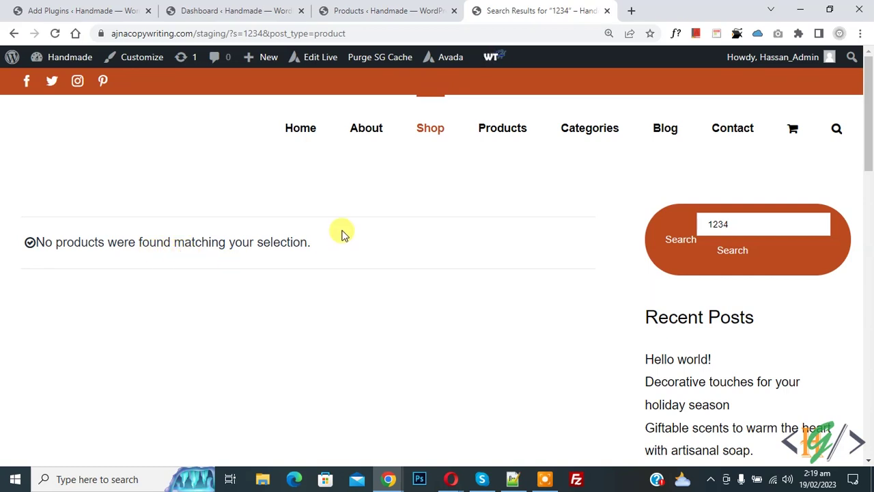
# - Find the FiboSearch – Ajax Search for WooCommerce plugin in the plugin directory, then install and activate it
pyautogui.click(201, 10)
pyautogui.scroll(-2, 263, 142)
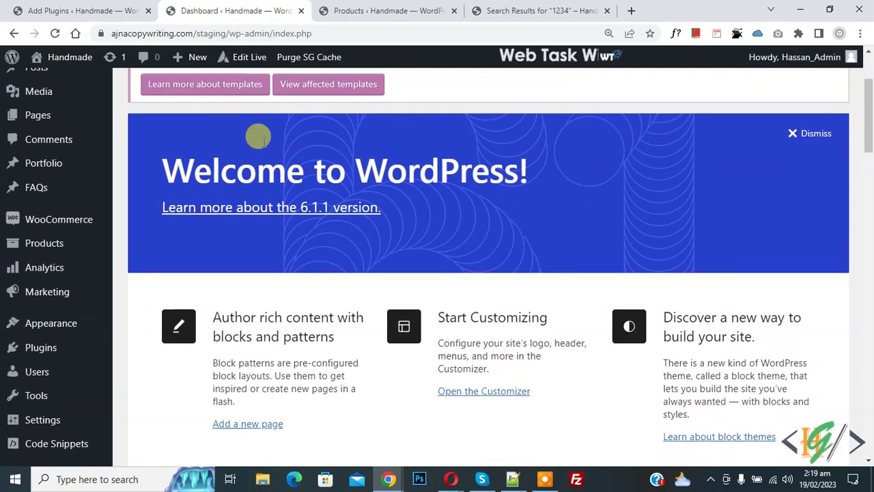
pyautogui.scroll(-1, 262, 142)
pyautogui.moveTo(98, 283)
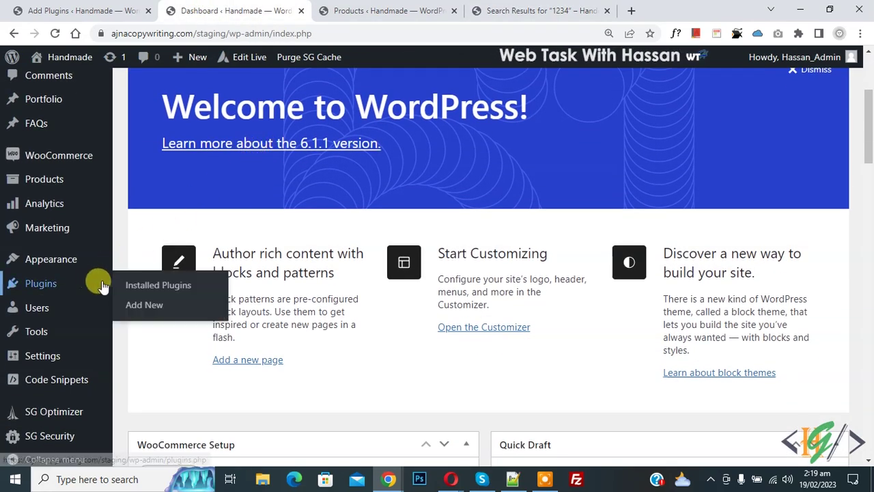
pyautogui.click(142, 300)
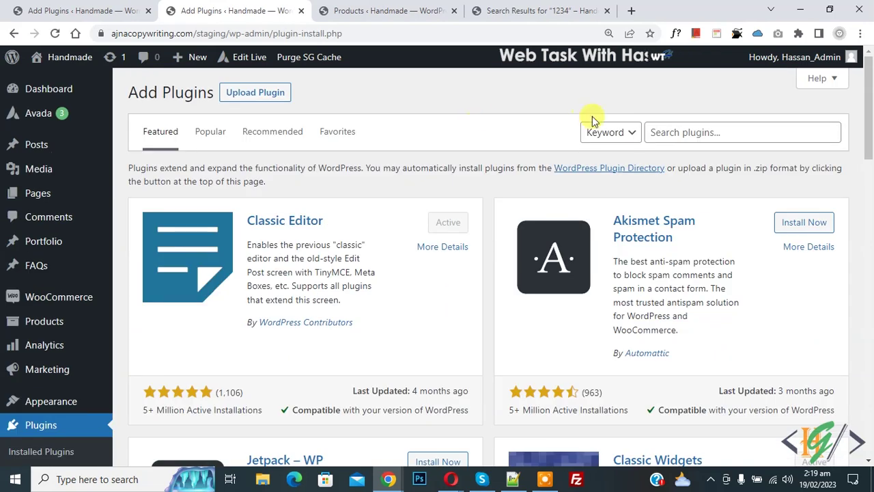
pyautogui.click(656, 133)
pyautogui.write('FiboSearch - AJAX Search for WooCommerce')
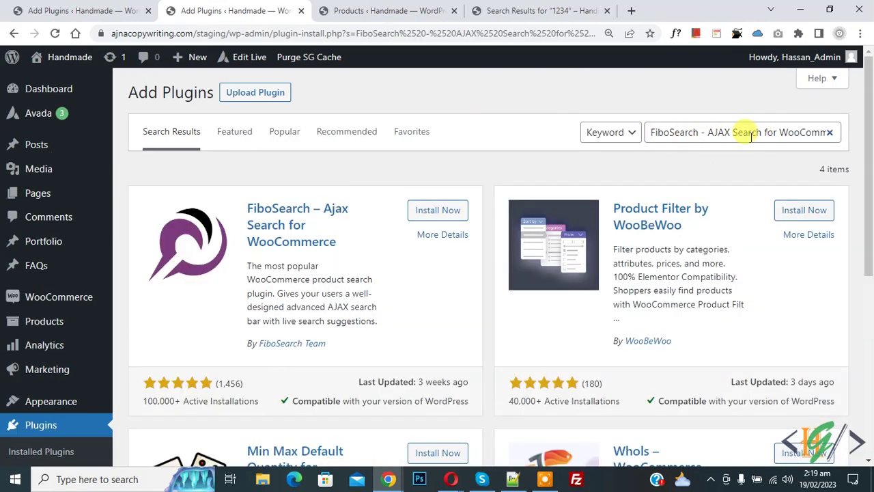
pyautogui.click(439, 217)
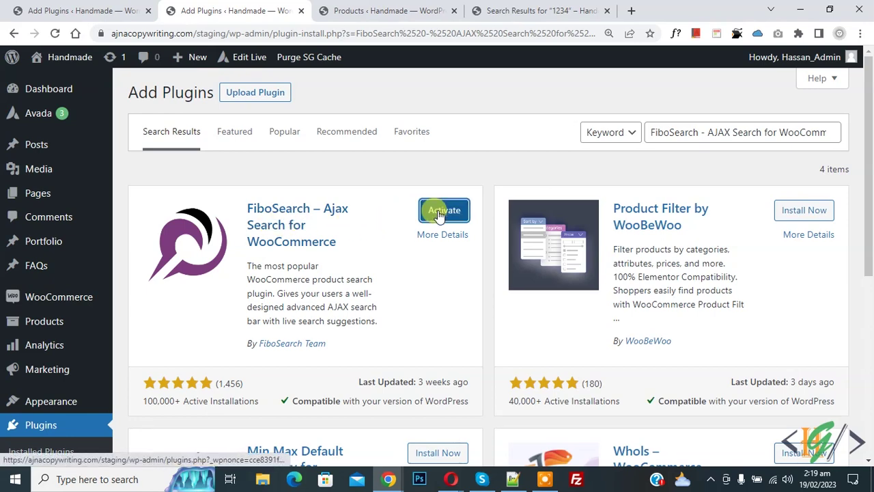
pyautogui.click(443, 211)
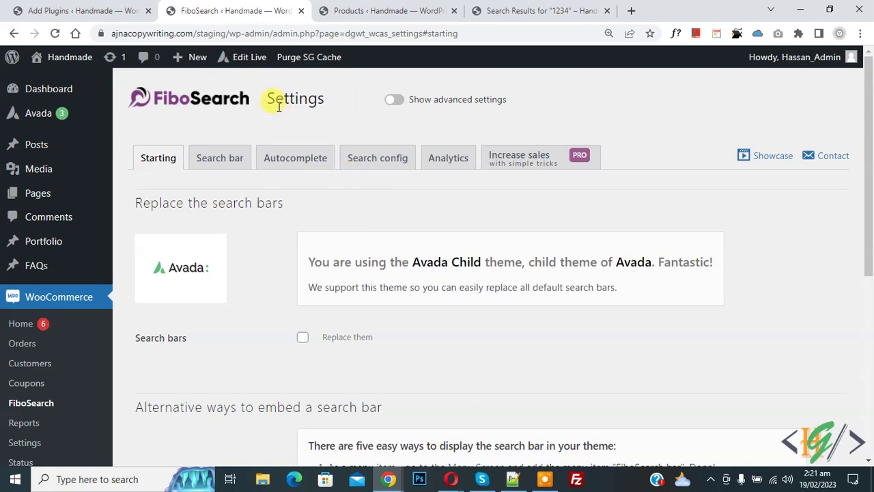
# - Show FiboSearch's advanced settings, enable replacing the Avada theme's search bars, and save the changes
pyautogui.click(396, 102)
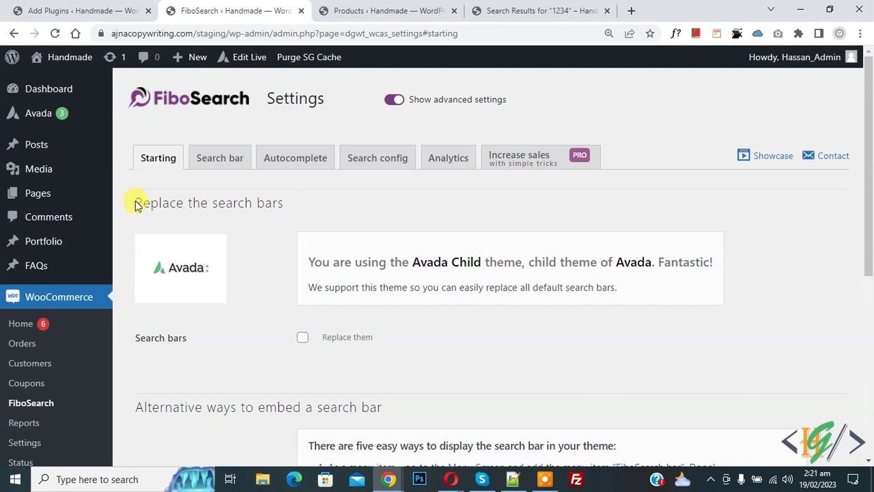
pyautogui.moveTo(135, 205); pyautogui.dragTo(287, 204)
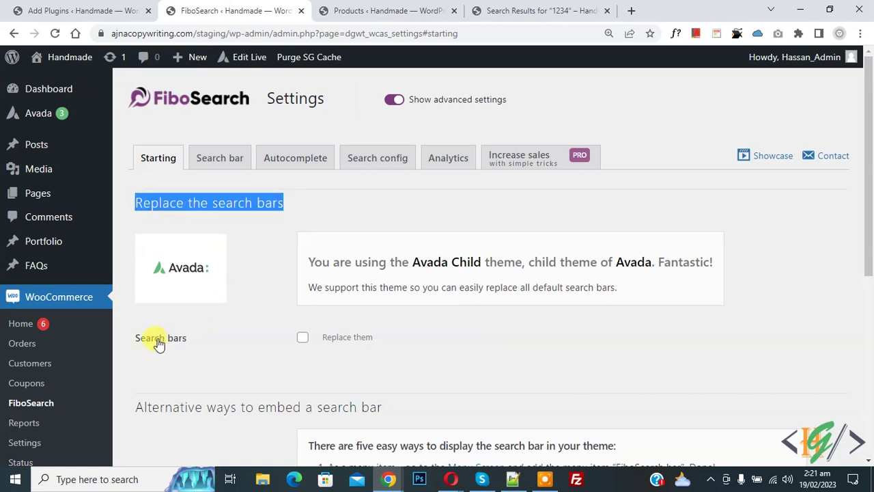
pyautogui.click(335, 342)
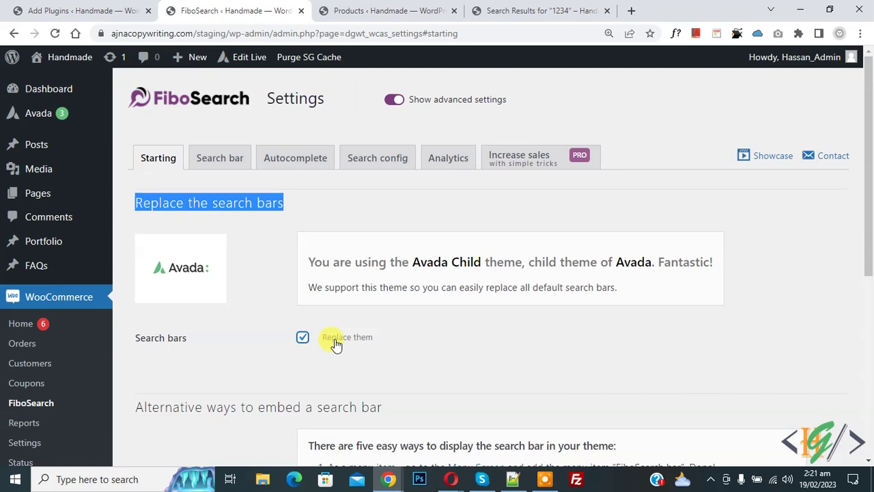
pyautogui.click(322, 315)
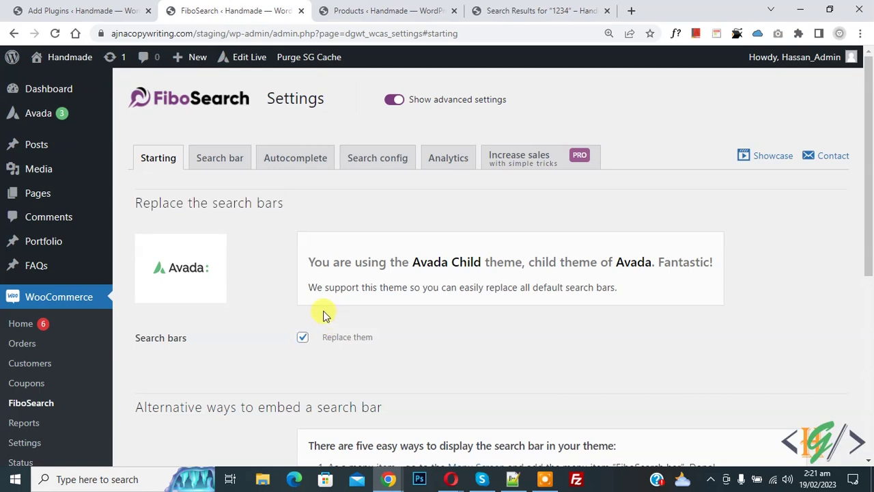
pyautogui.scroll(-1, 353, 197)
pyautogui.scroll(-2, 353, 197)
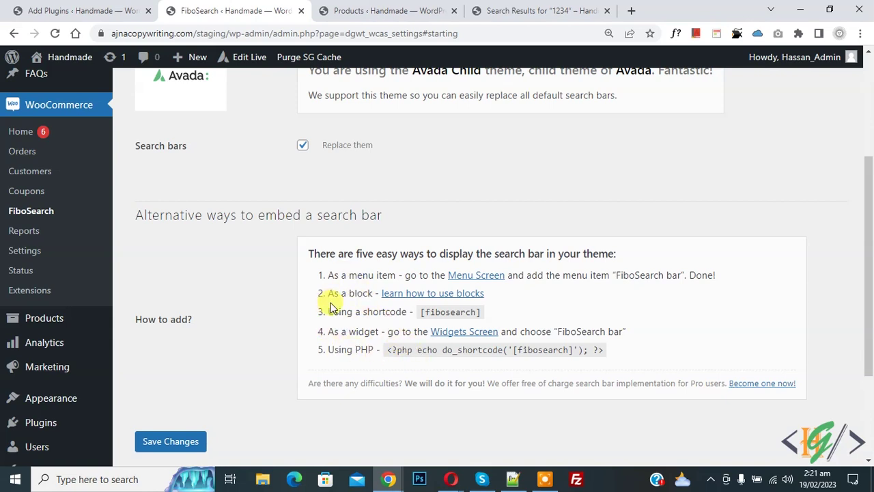
pyautogui.scroll(-1, 260, 315)
pyautogui.click(185, 377)
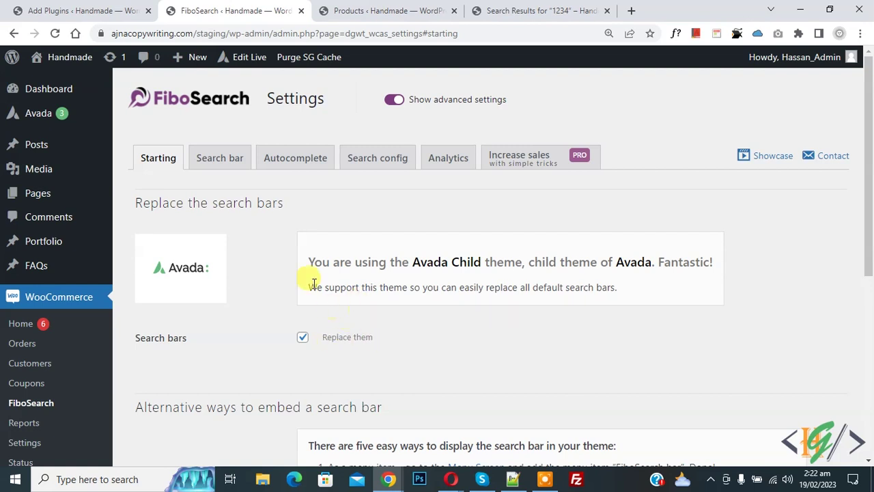
# - Review the Basic and Appearance options in FiboSearch's Search bar settings
pyautogui.click(222, 161)
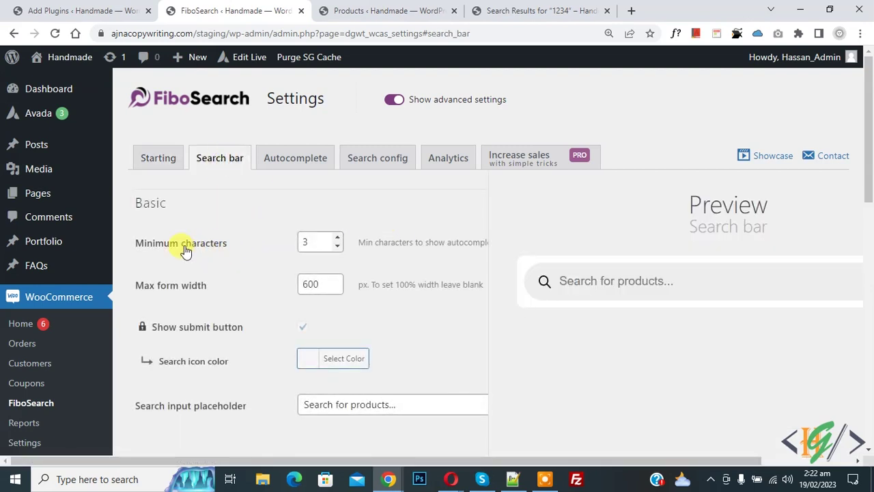
pyautogui.scroll(-2, 228, 234)
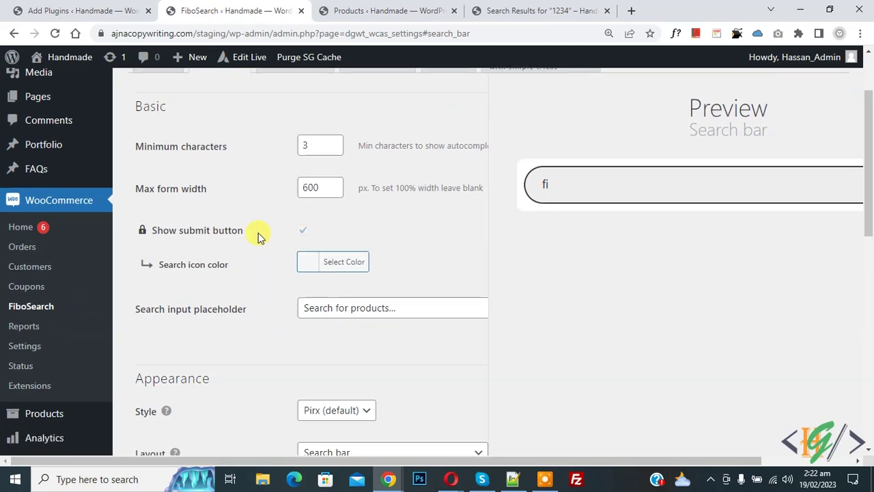
pyautogui.scroll(-3, 264, 236)
pyautogui.scroll(-6, 260, 235)
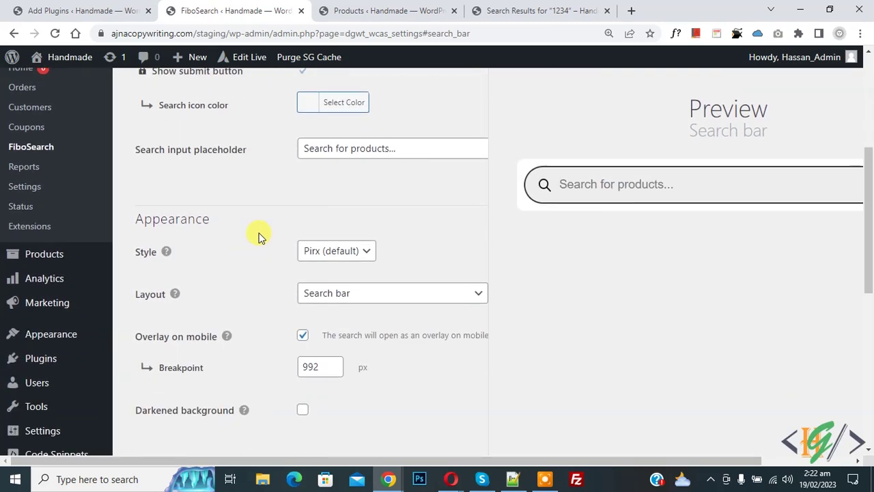
pyautogui.scroll(4, 260, 236)
pyautogui.scroll(5, 258, 236)
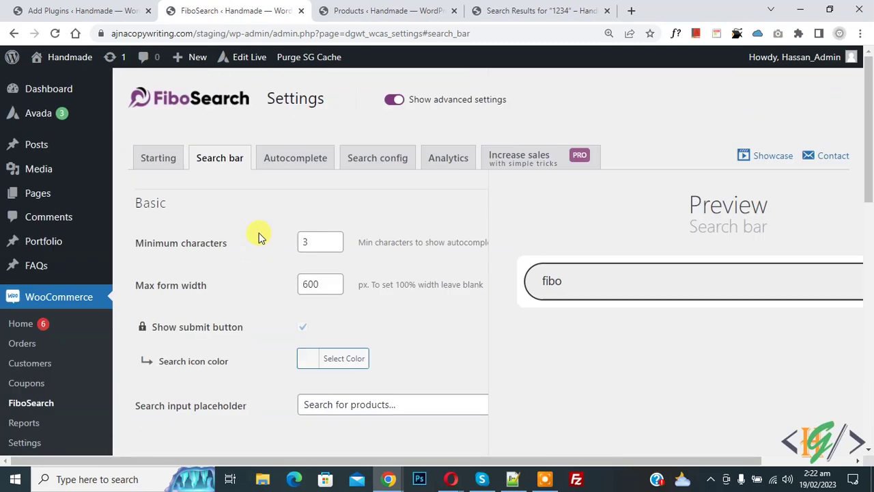
# - Enable showing the price, product description and SKU in FiboSearch's autocomplete suggestions, and save the changes
pyautogui.click(282, 168)
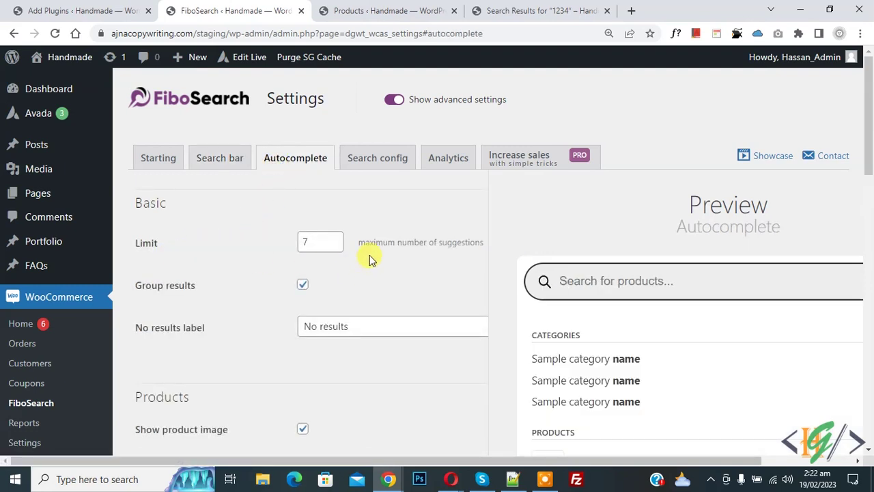
pyautogui.scroll(-1, 474, 260)
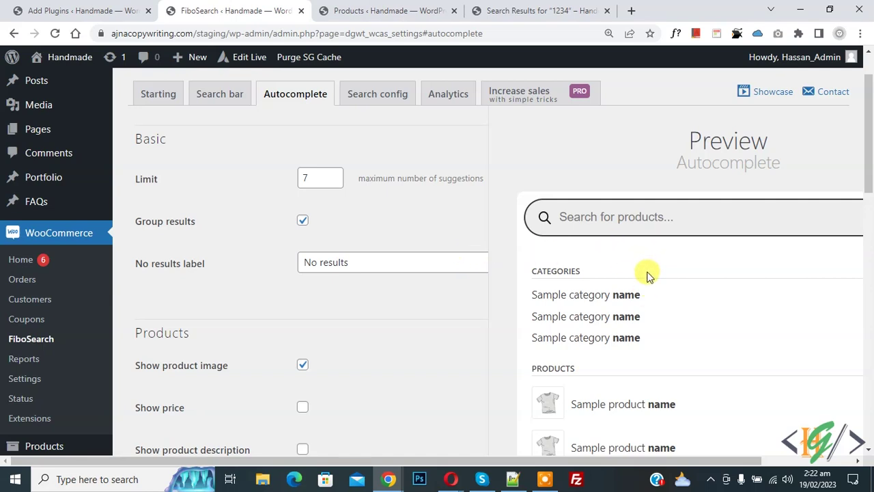
pyautogui.scroll(-3, 265, 234)
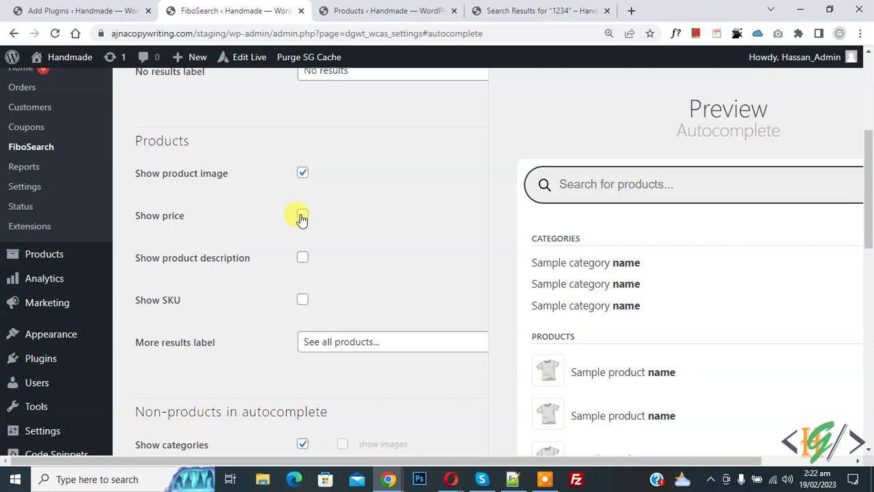
pyautogui.click(302, 259)
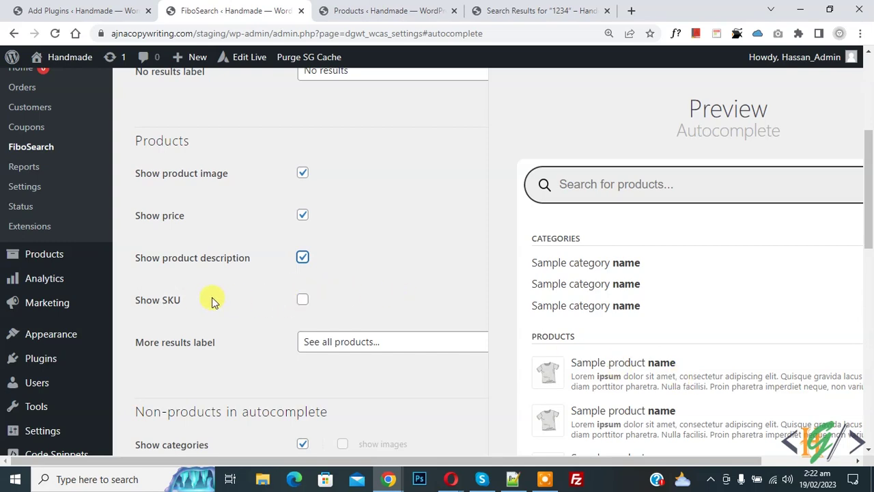
pyautogui.click(301, 301)
pyautogui.scroll(-6, 416, 269)
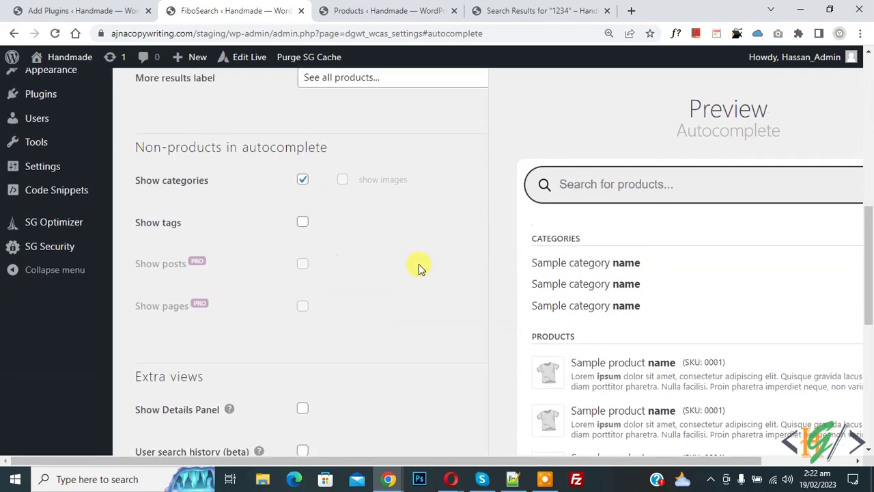
pyautogui.scroll(-3, 417, 267)
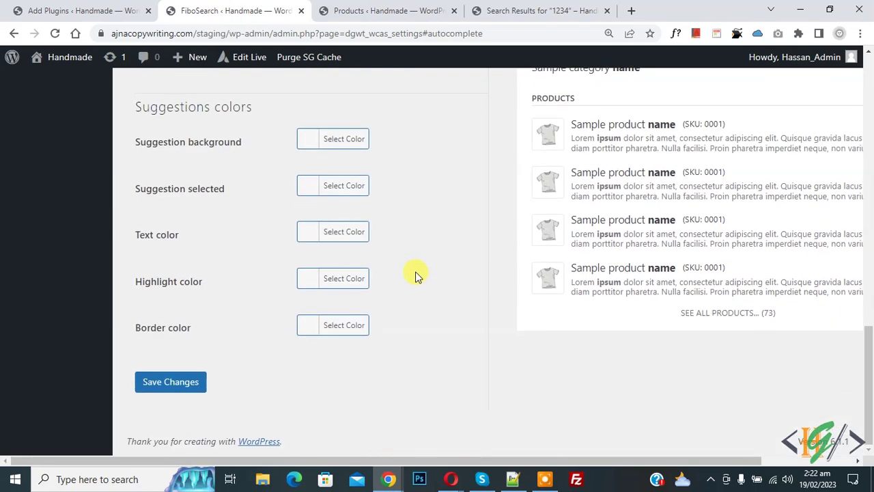
pyautogui.click(192, 384)
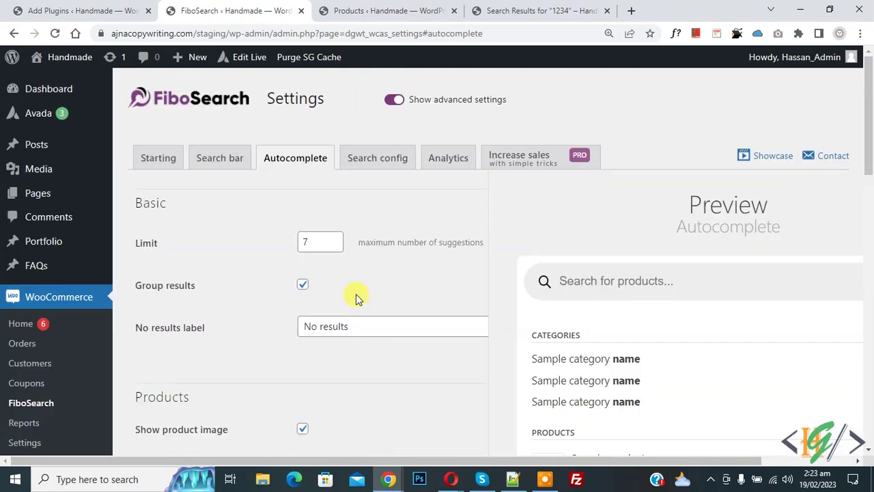
# - Include SKU in the products search scope of FiboSearch's search configuration and save the changes
pyautogui.click(365, 164)
pyautogui.scroll(-1, 401, 201)
pyautogui.scroll(-1, 400, 199)
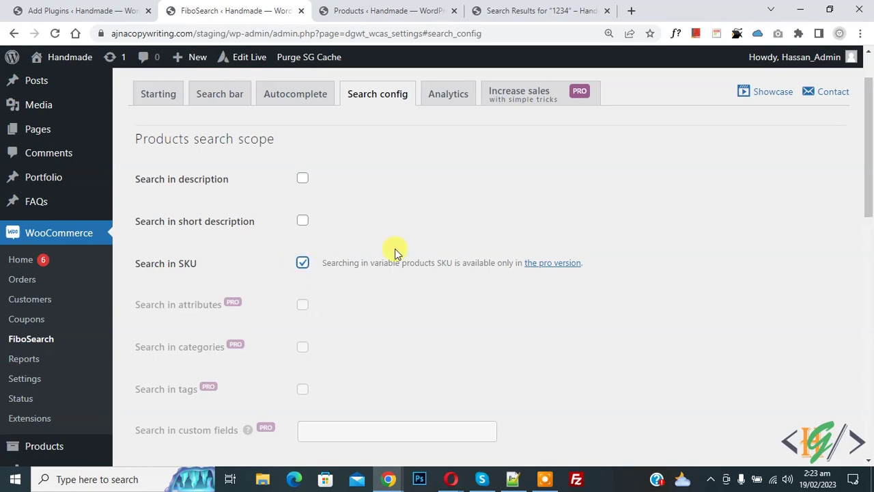
pyautogui.moveTo(869, 161); pyautogui.dragTo(871, 393)
pyautogui.click(173, 414)
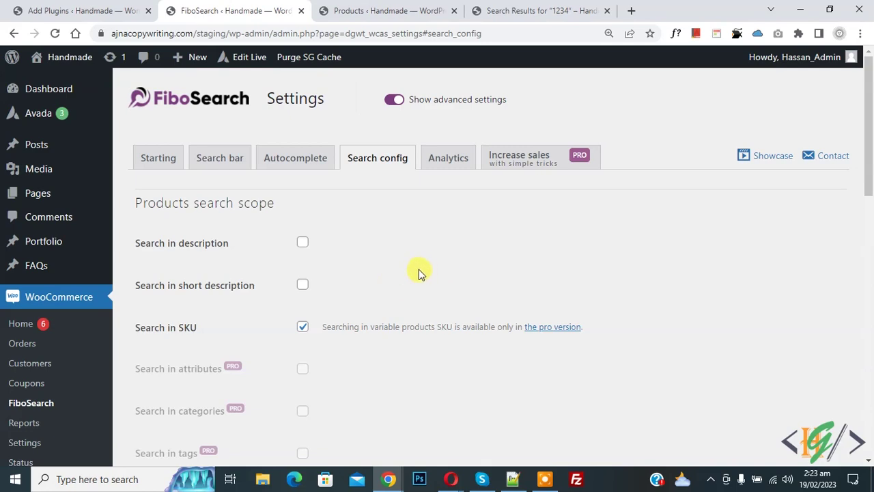
# - Search the shop for SKU 1234 with the header's product search and check it against Small plant's SKU in the admin product list
pyautogui.click(516, 10)
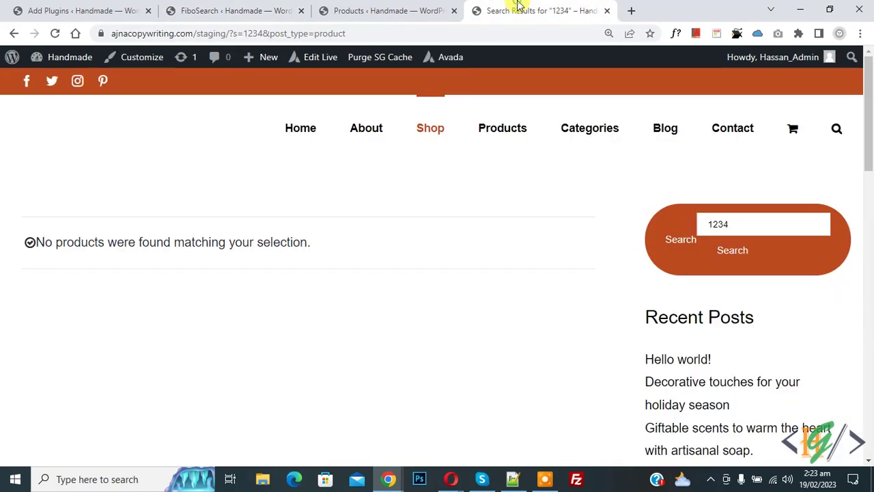
pyautogui.click(440, 133)
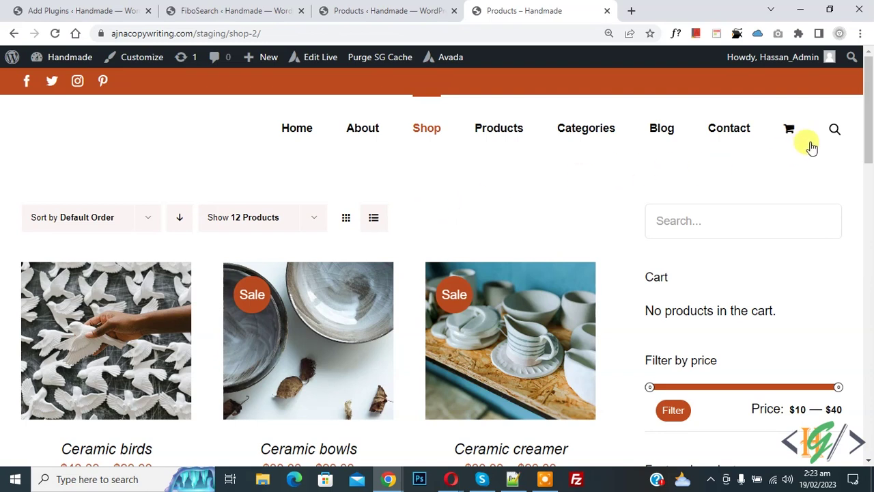
pyautogui.click(834, 132)
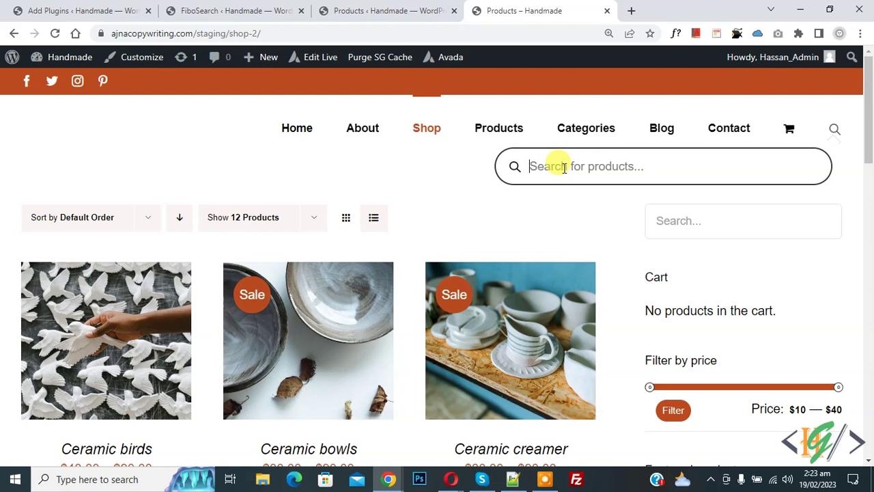
pyautogui.write('1')
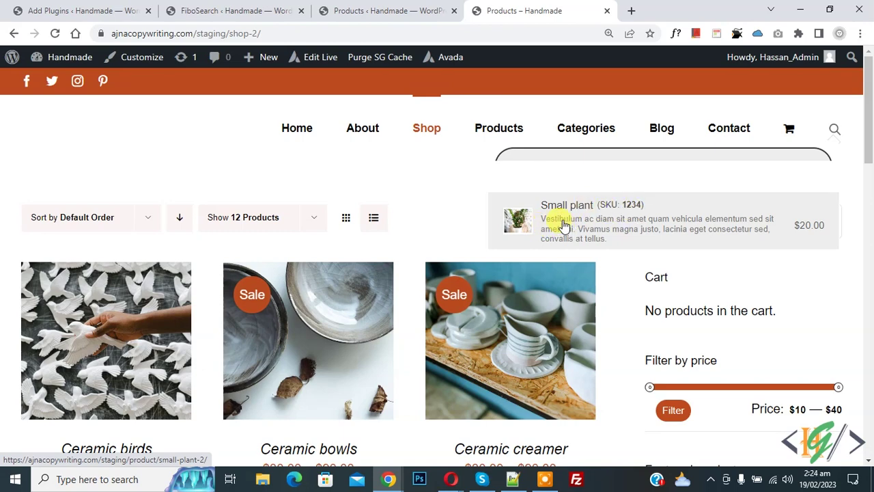
pyautogui.click(342, 11)
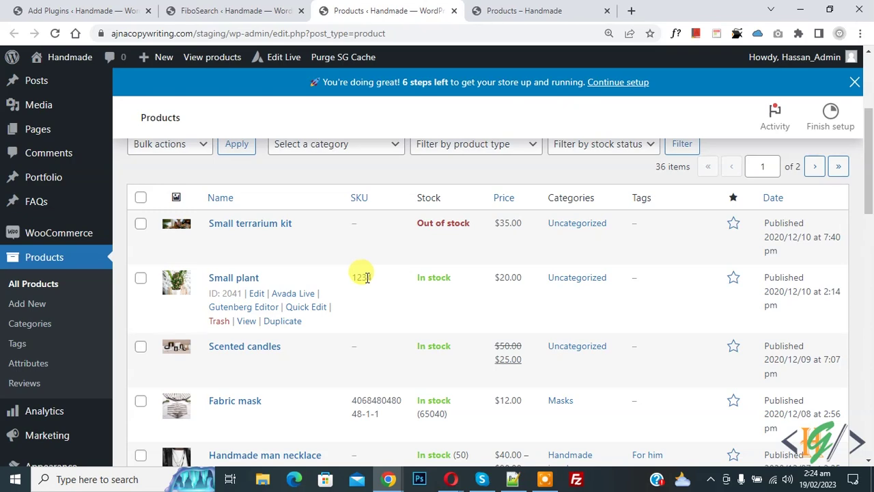
pyautogui.click(505, 10)
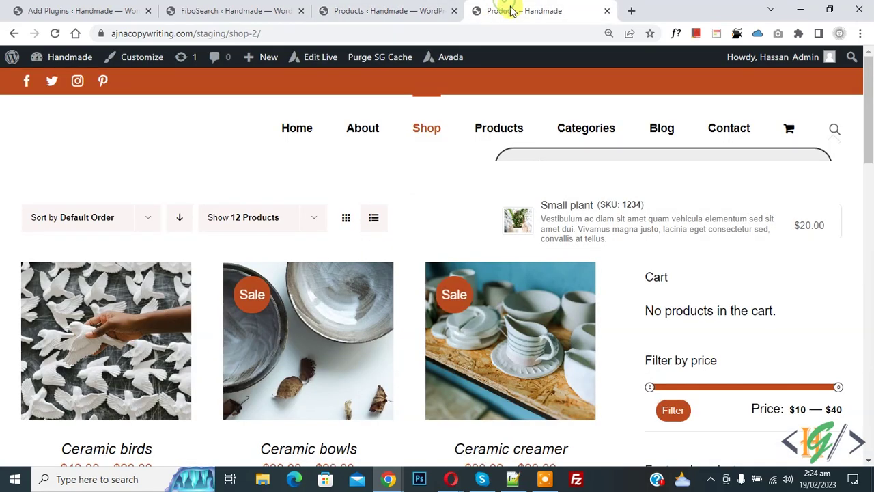